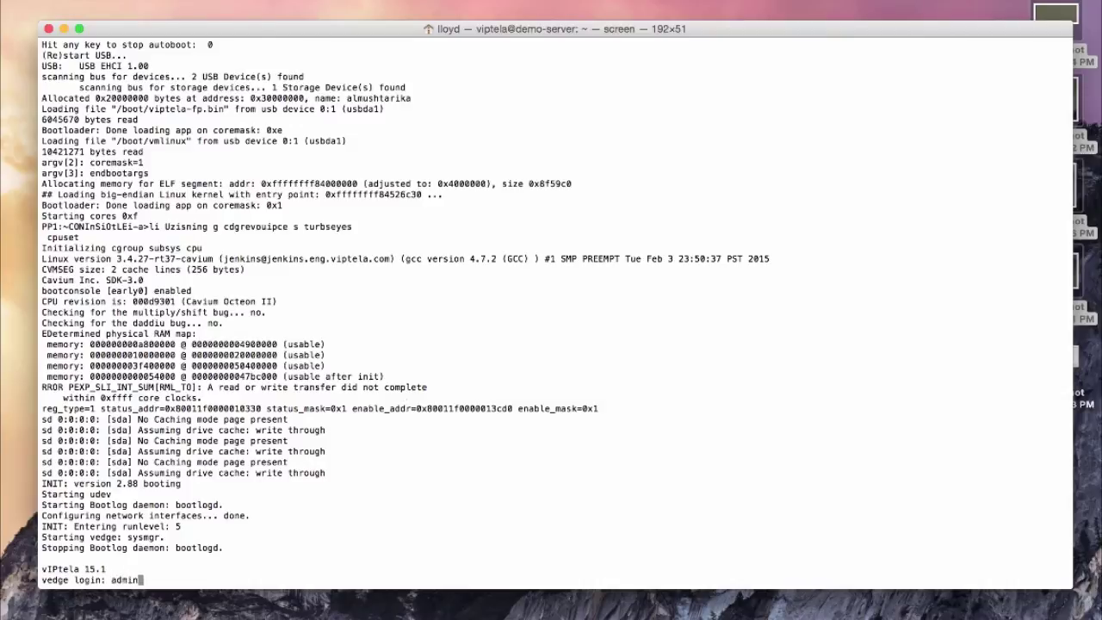
Log in as admin and page through show running-config system to find vbond ztp.viptela.com.
{"action": "key", "text": "Return"}
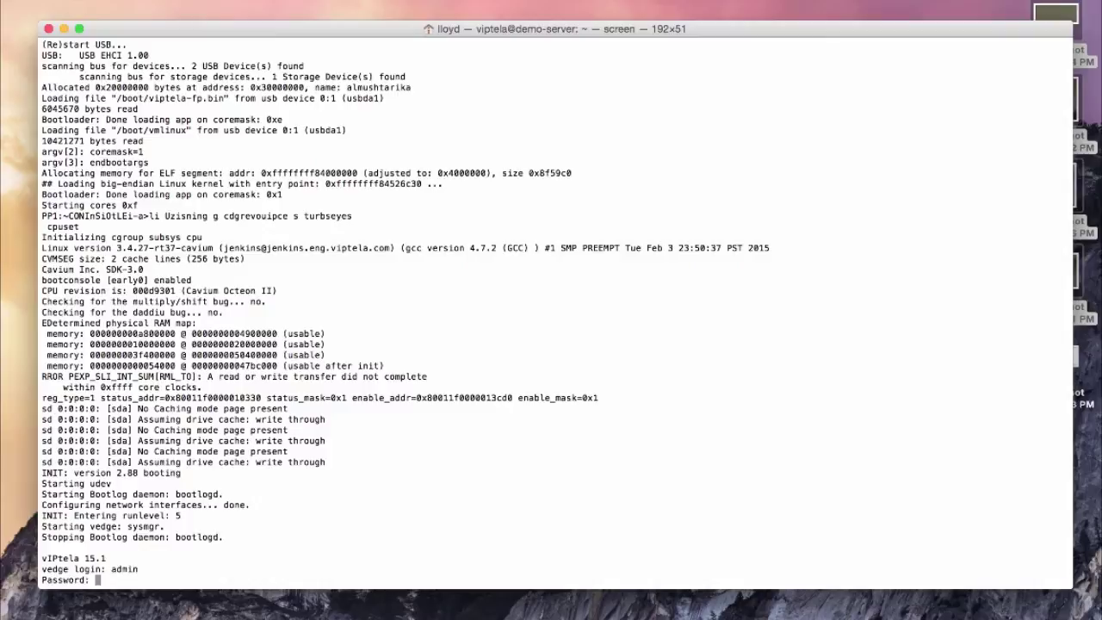
{"action": "key", "text": "Return"}
{"action": "key", "text": "Return"}
{"action": "key", "text": "Return"}
{"action": "key", "text": "Return"}
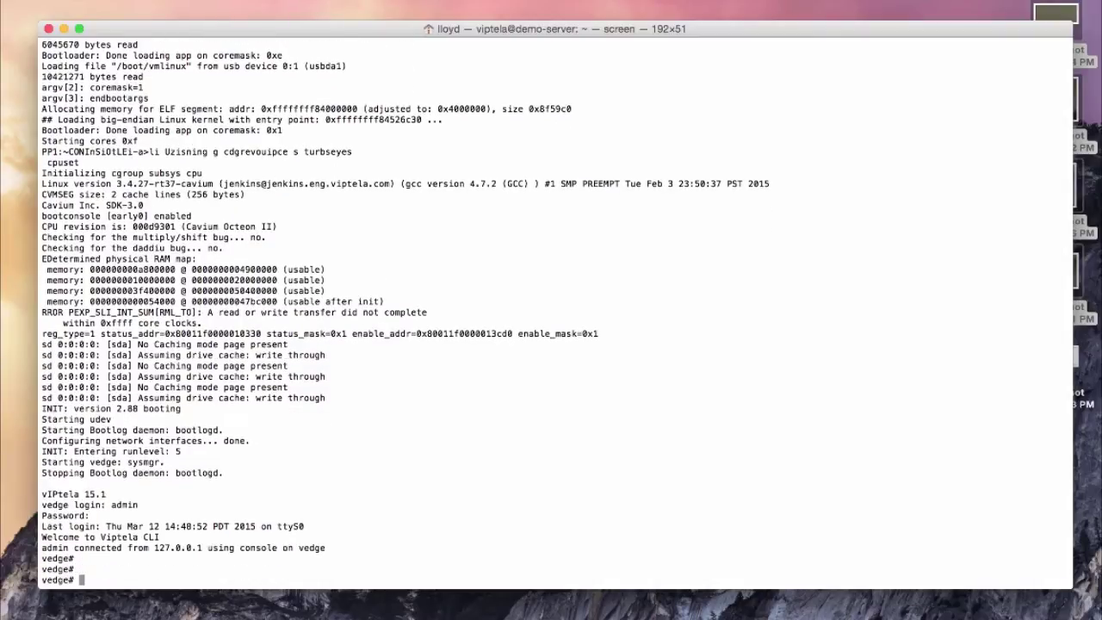
{"action": "type", "text": "show running-config "}
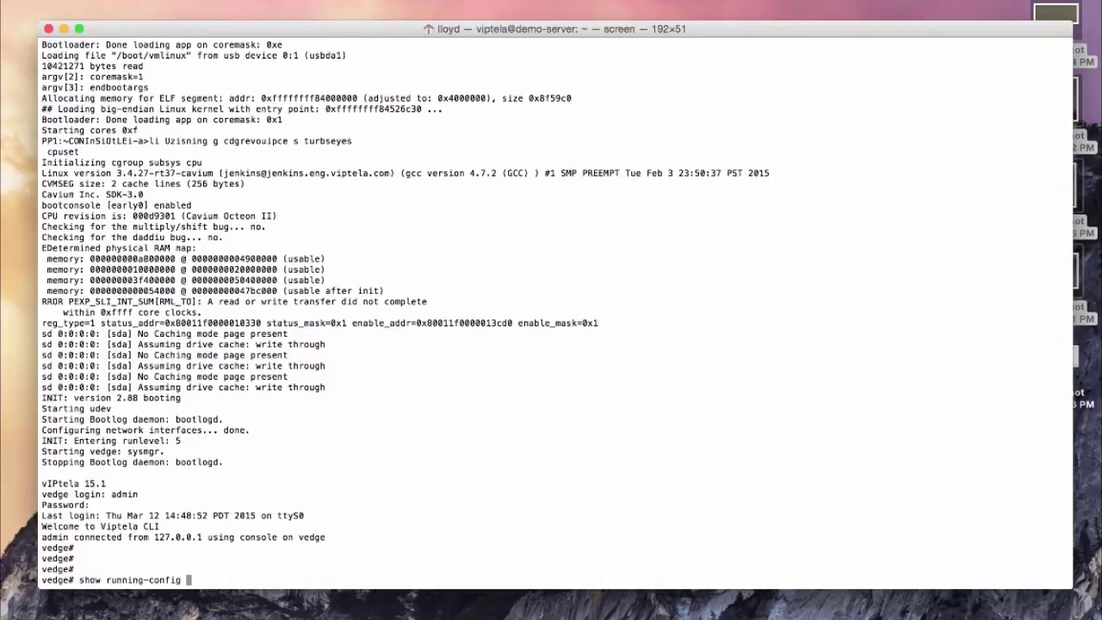
{"action": "type", "text": "system"}
{"action": "key", "text": "Return"}
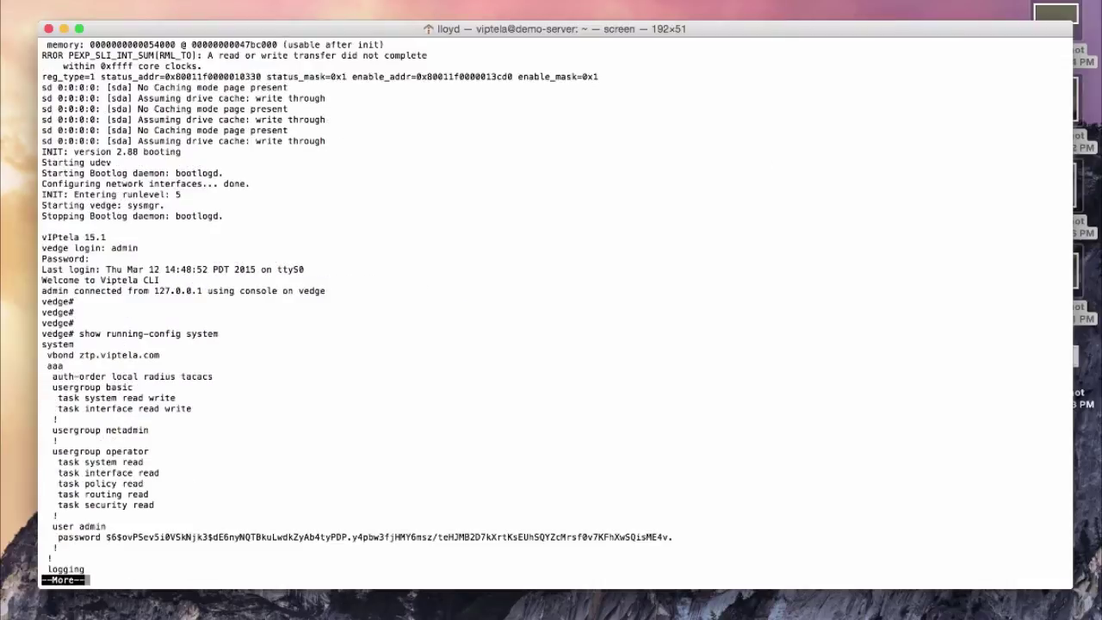
{"action": "key", "text": "space"}
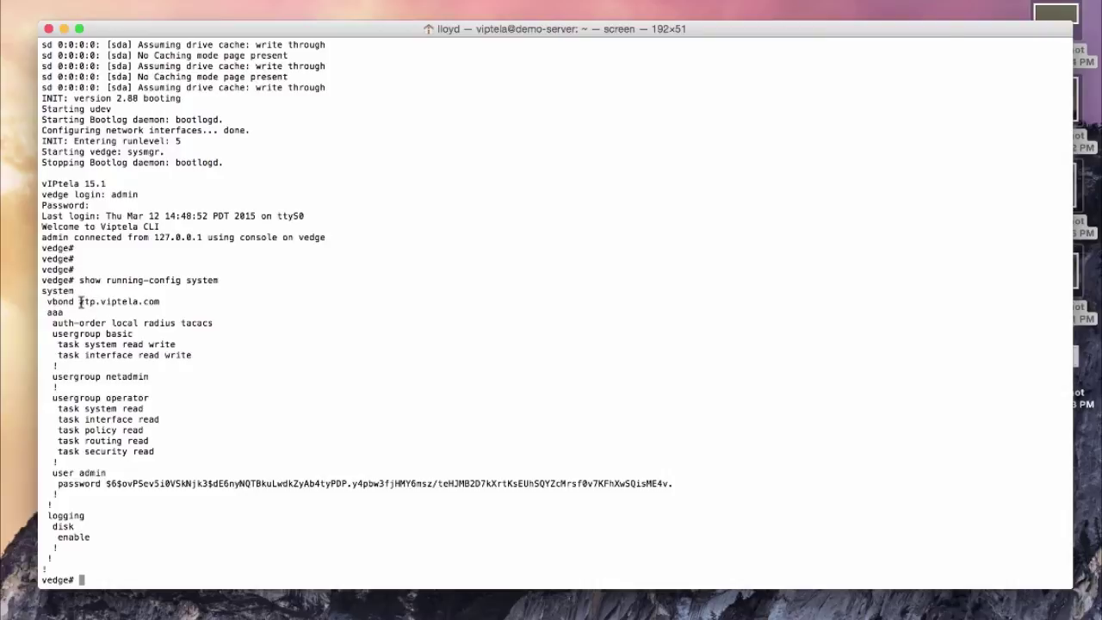
{"action": "double_click", "coordinate": [80, 301]}
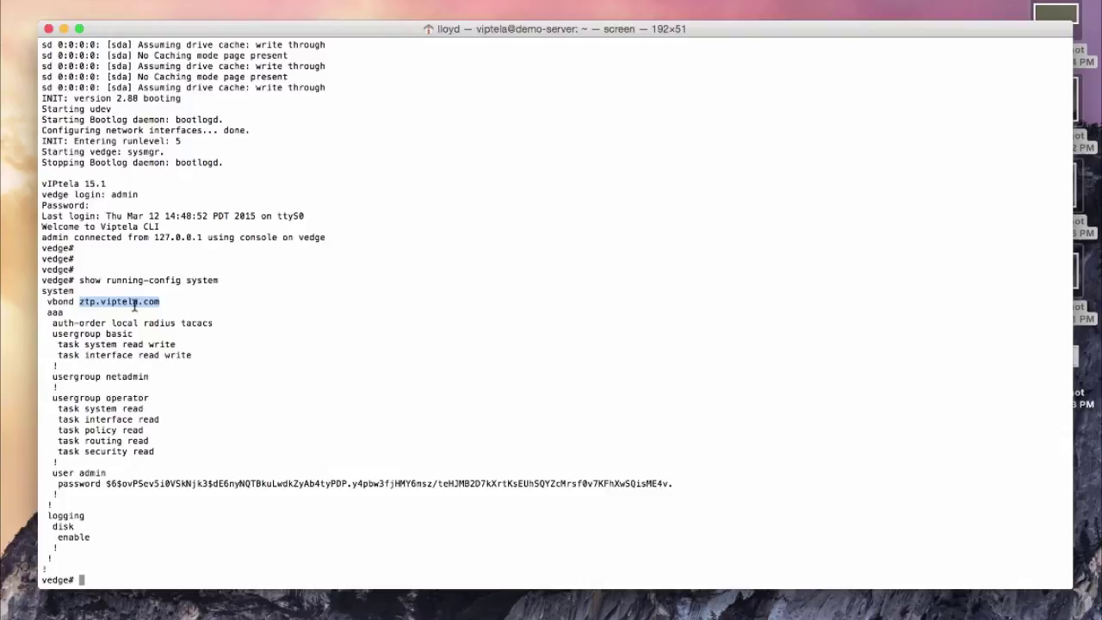
{"action": "left_click", "coordinate": [231, 358]}
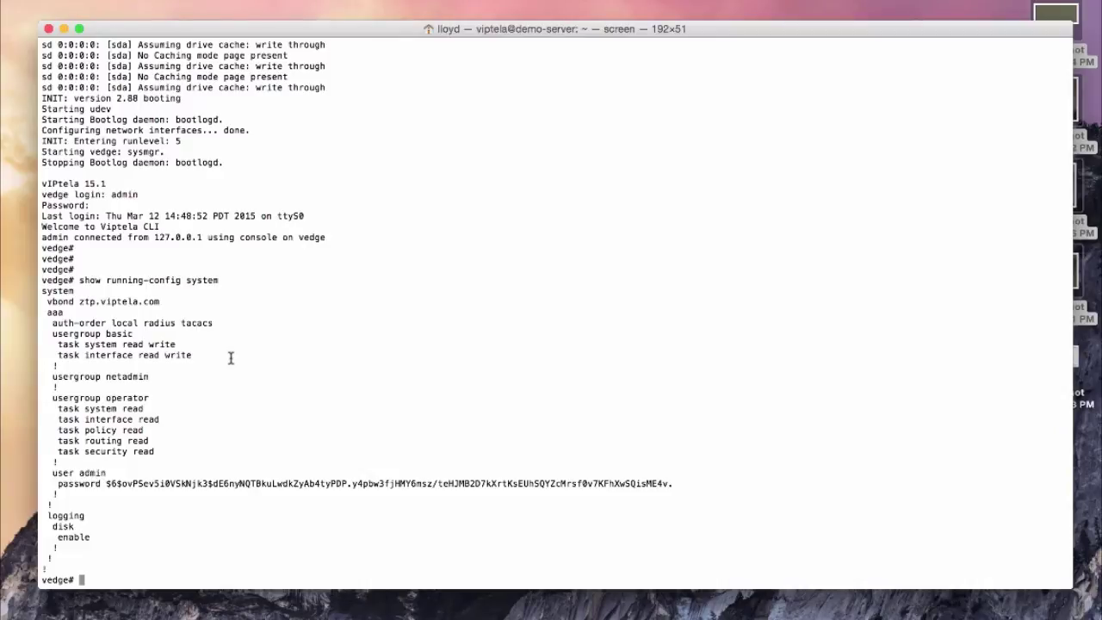
List interfaces in table form and confirm ge0/0 is up at 192.168.103.2/24.
{"action": "type", "text": "show interface f"}
{"action": "type", "text": " tab"}
{"action": "key", "text": "Return"}
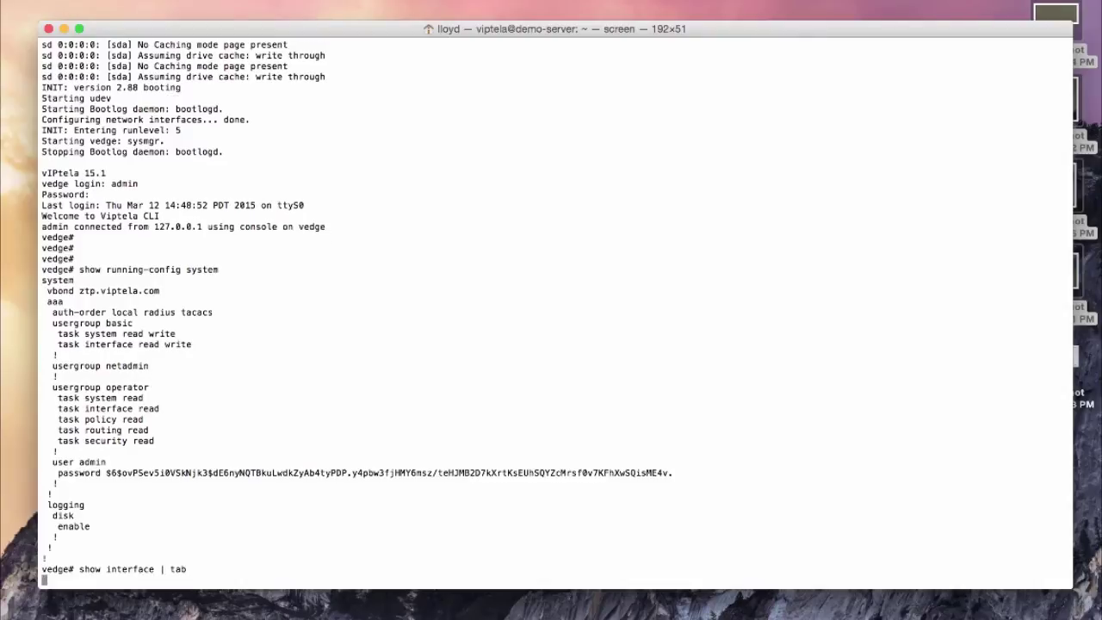
{"action": "key", "text": "space"}
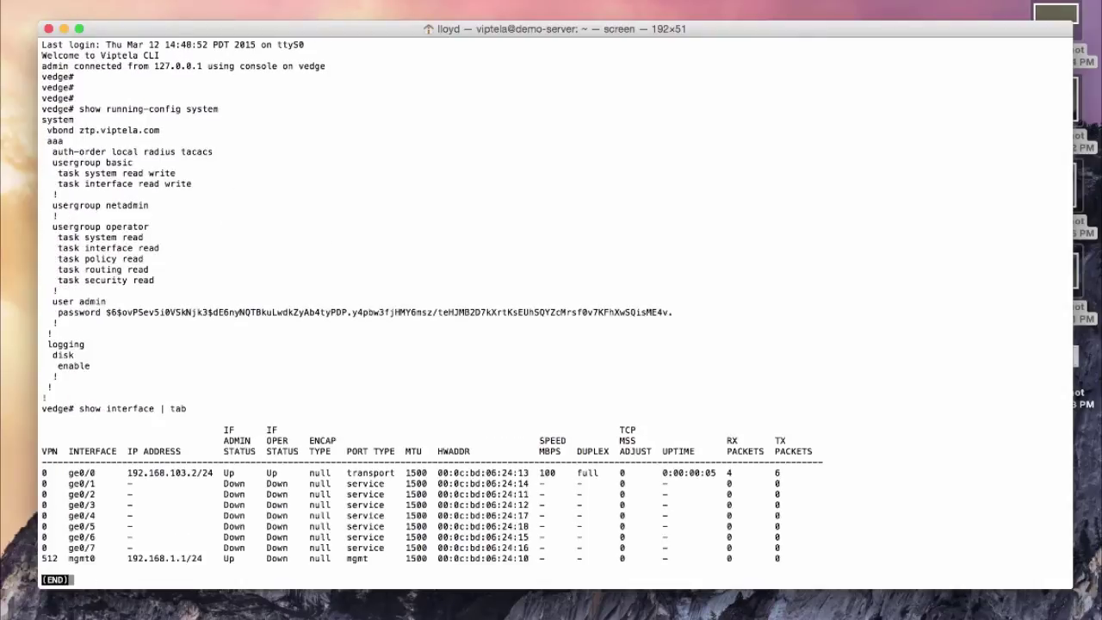
{"action": "key", "text": "q"}
{"action": "double_click", "coordinate": [140, 472]}
{"action": "left_click", "coordinate": [274, 435]}
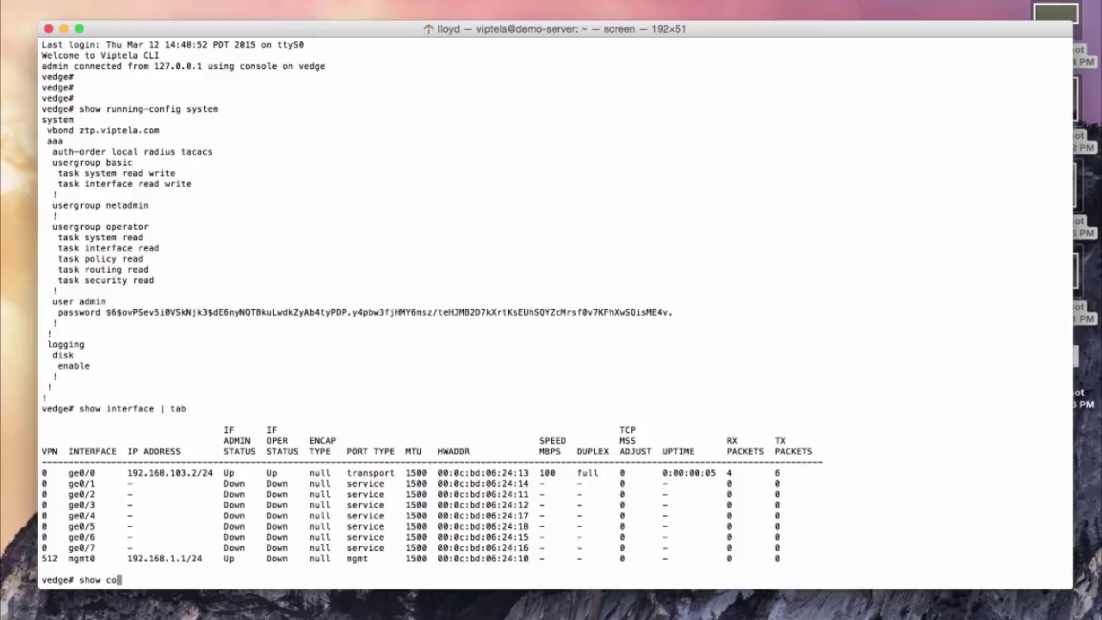
Check control connections, showing only the vbond peer in challenge state.
{"action": "type", "text": "nnections"}
{"action": "key", "text": "Return"}
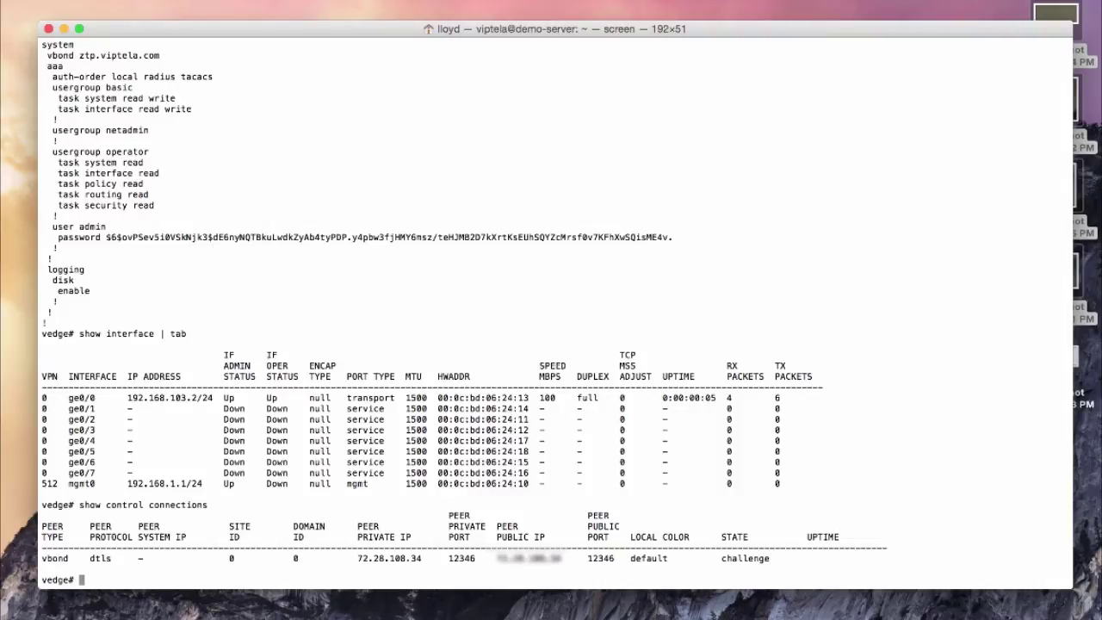
{"action": "key", "text": "Return"}
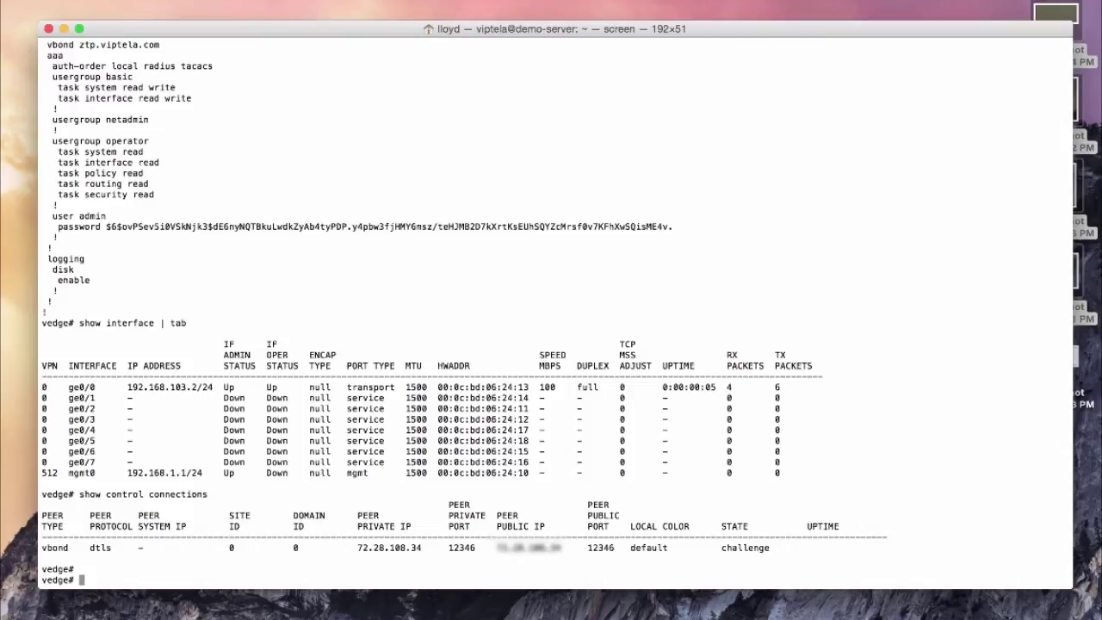
Re-run show control connections twice until both vSmarts and the vManage are up.
{"action": "key", "text": "Up"}
{"action": "key", "text": "Return"}
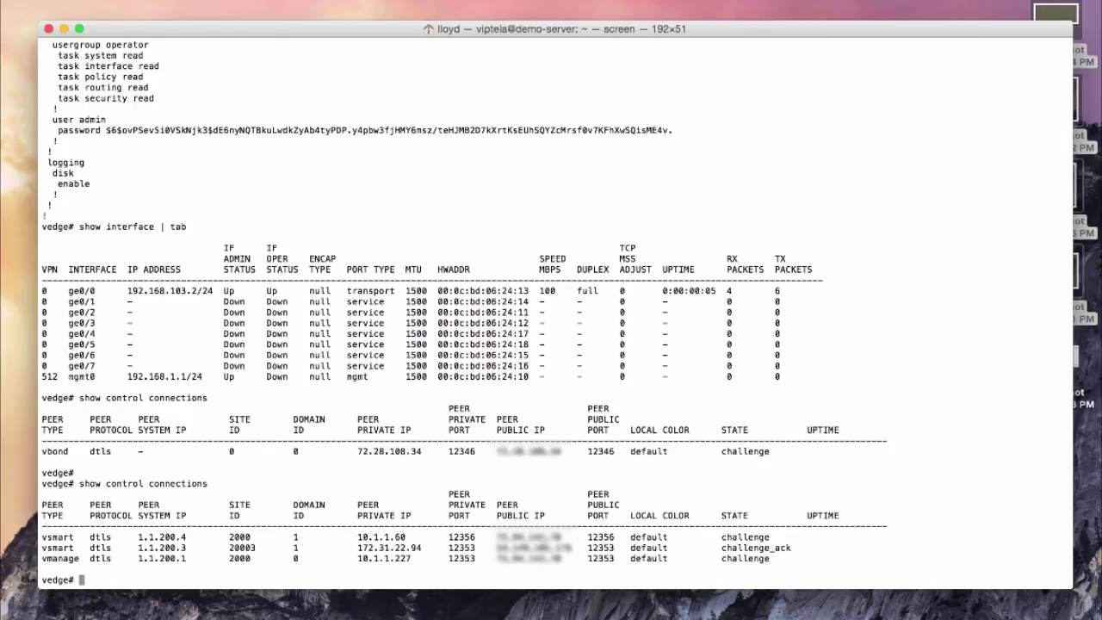
{"action": "key", "text": "Up"}
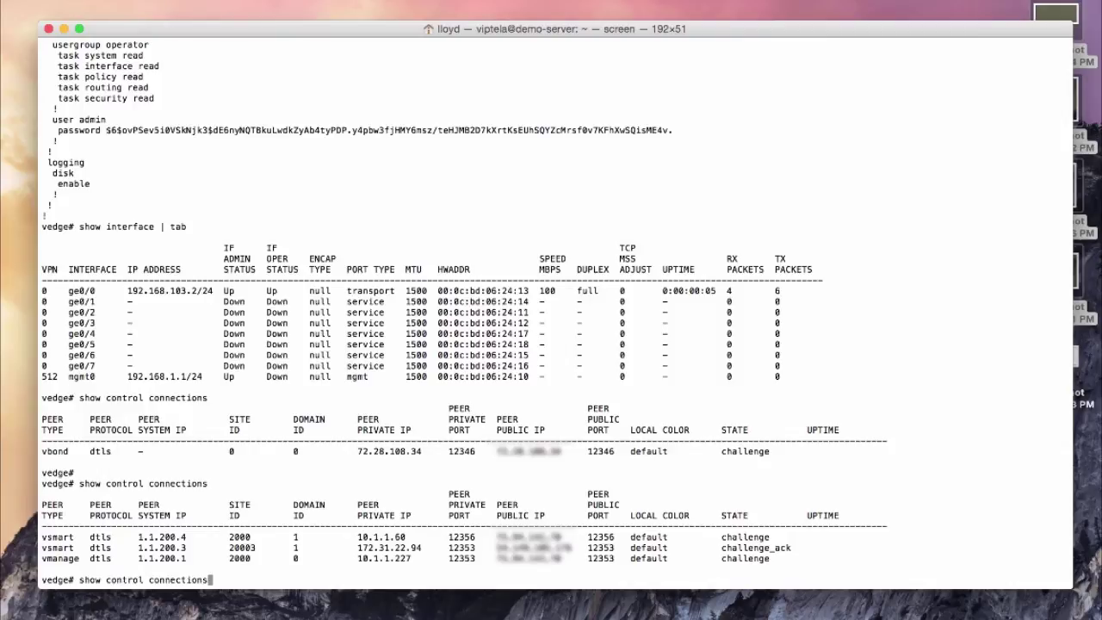
{"action": "key", "text": "Return"}
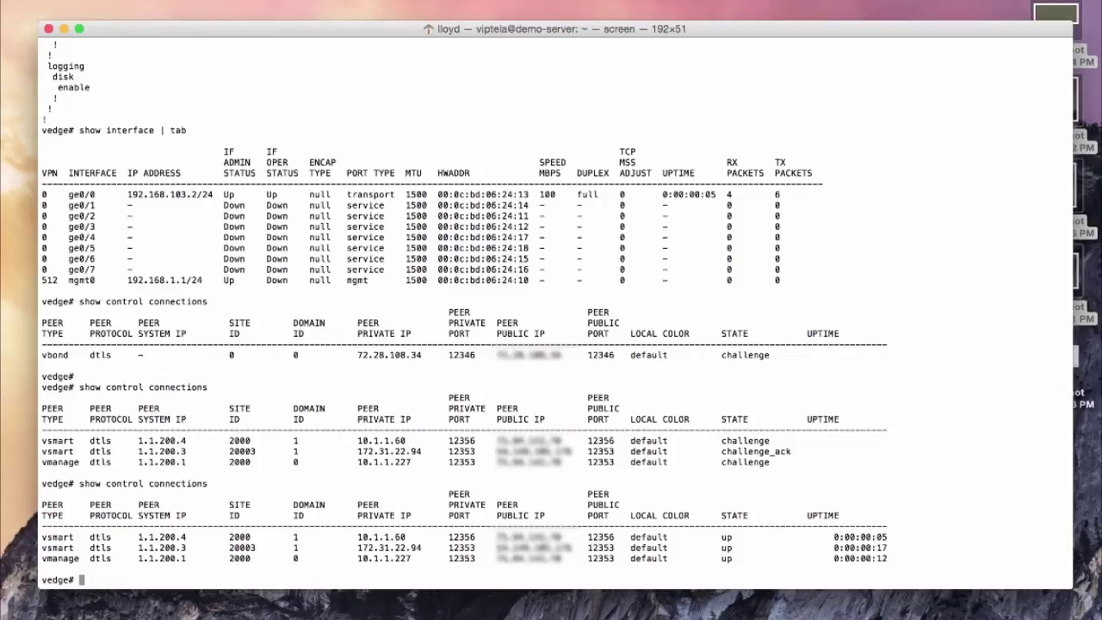
{"action": "type", "text": "show running-config system"}
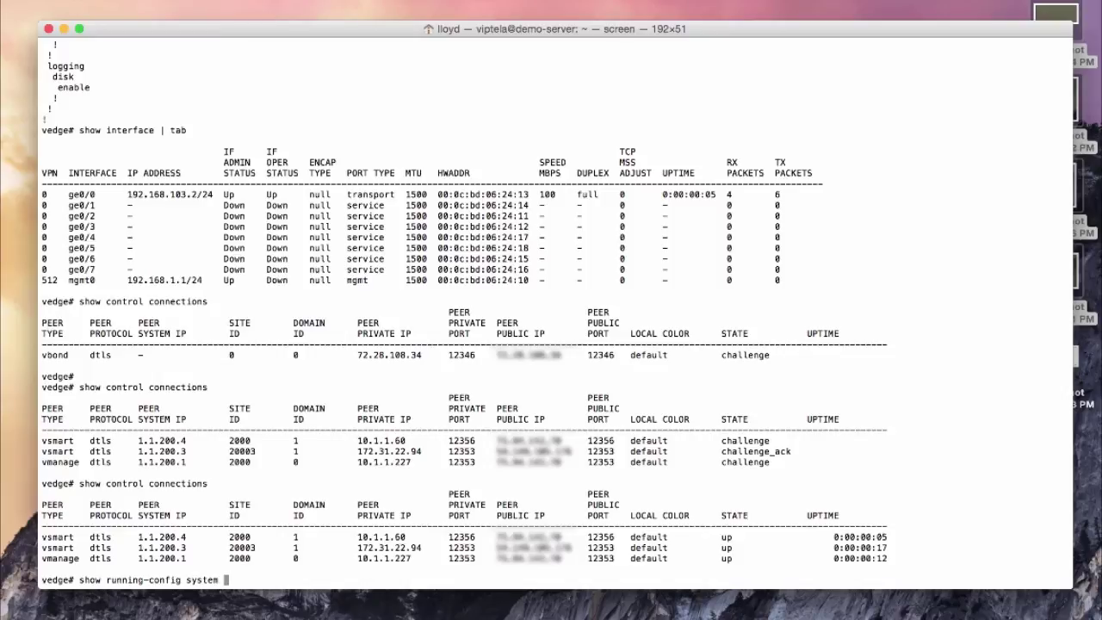
Show the system config (system-ip 1.1.100.30, site-id 9000), then list all BFD sessions unpaged.
{"action": "key", "text": "Return"}
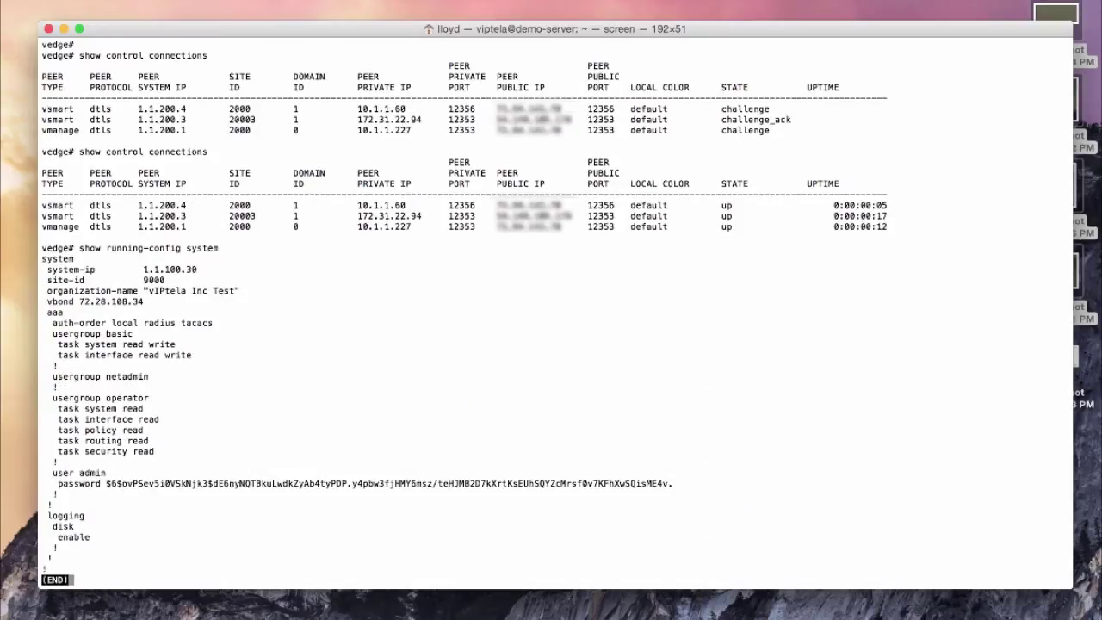
{"action": "key", "text": "q"}
{"action": "type", "text": "show bfd sessions "}
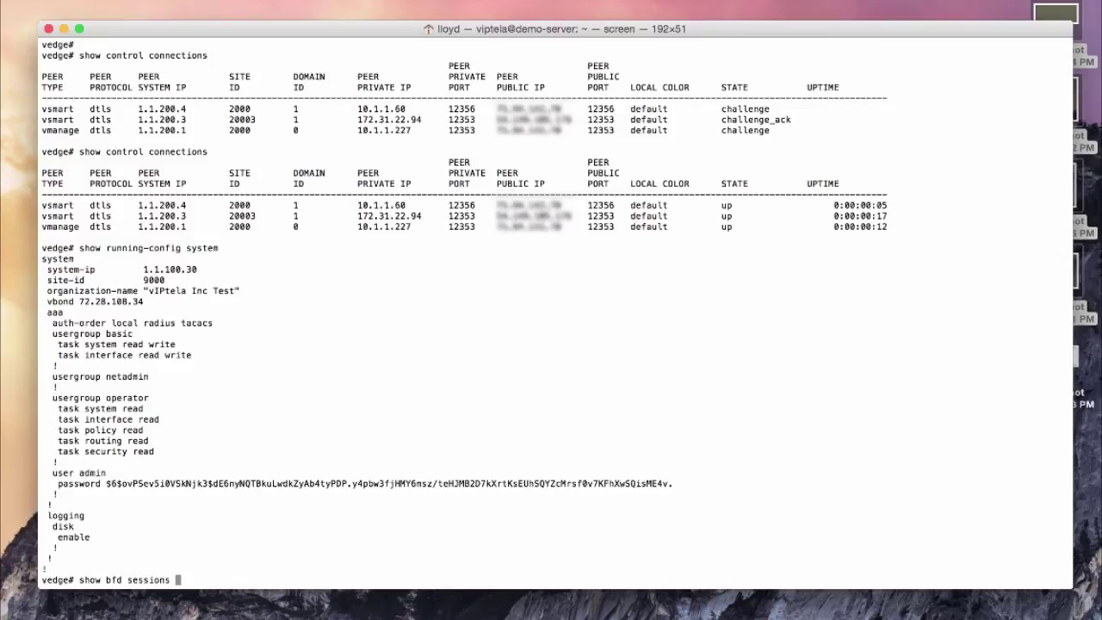
{"action": "type", "text": "| no"}
{"action": "key", "text": "Tab"}
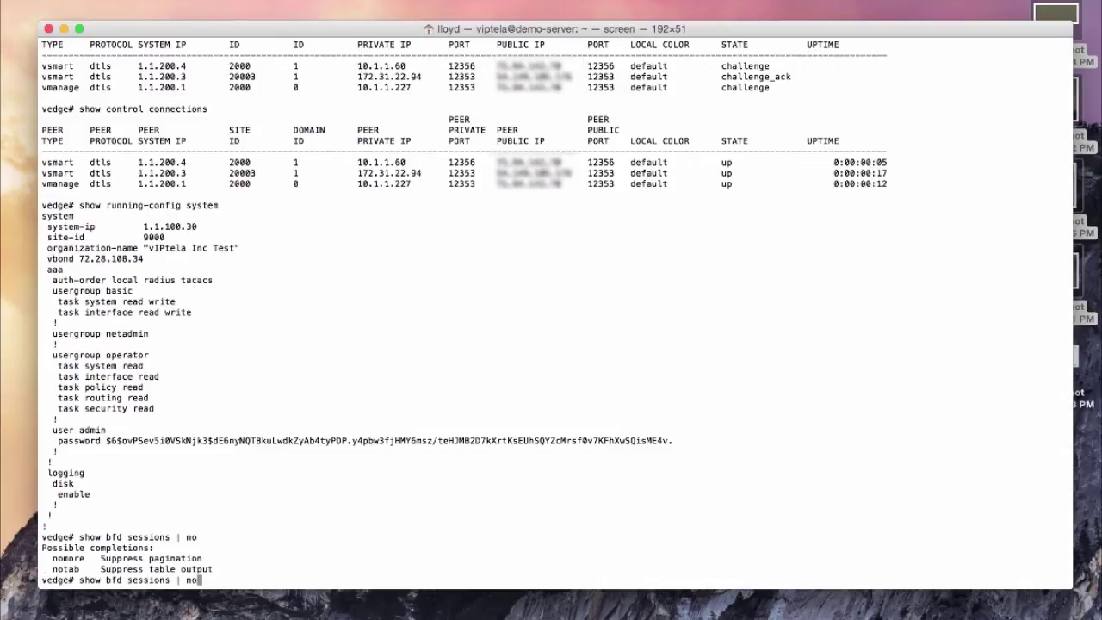
{"action": "type", "text": "more"}
{"action": "key", "text": "Return"}
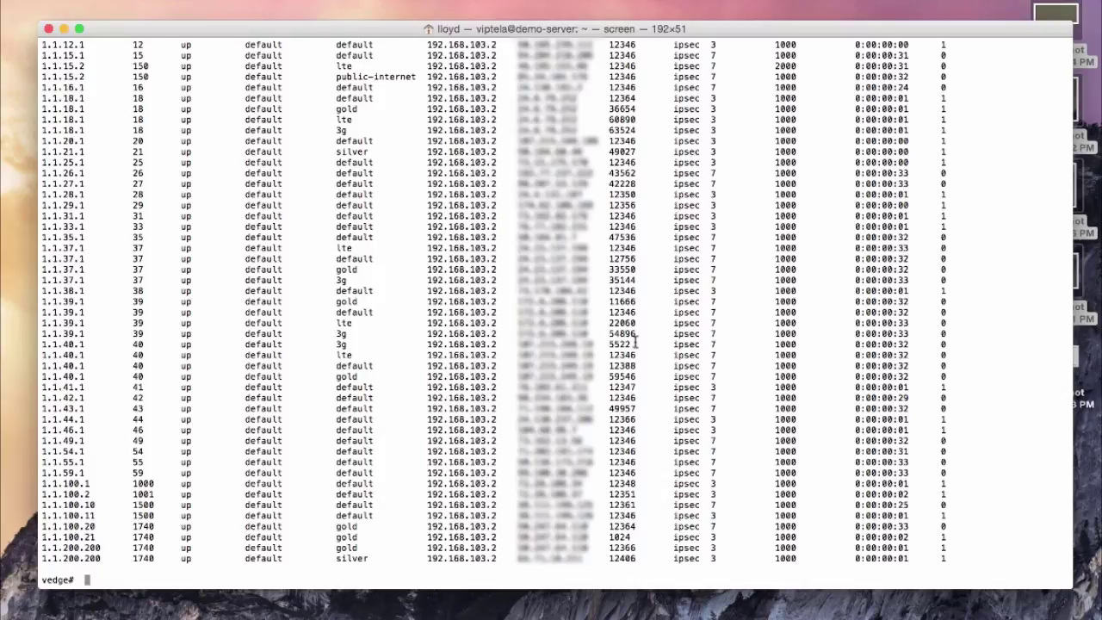
{"action": "double_click", "coordinate": [686, 355]}
{"action": "left_click", "coordinate": [268, 314]}
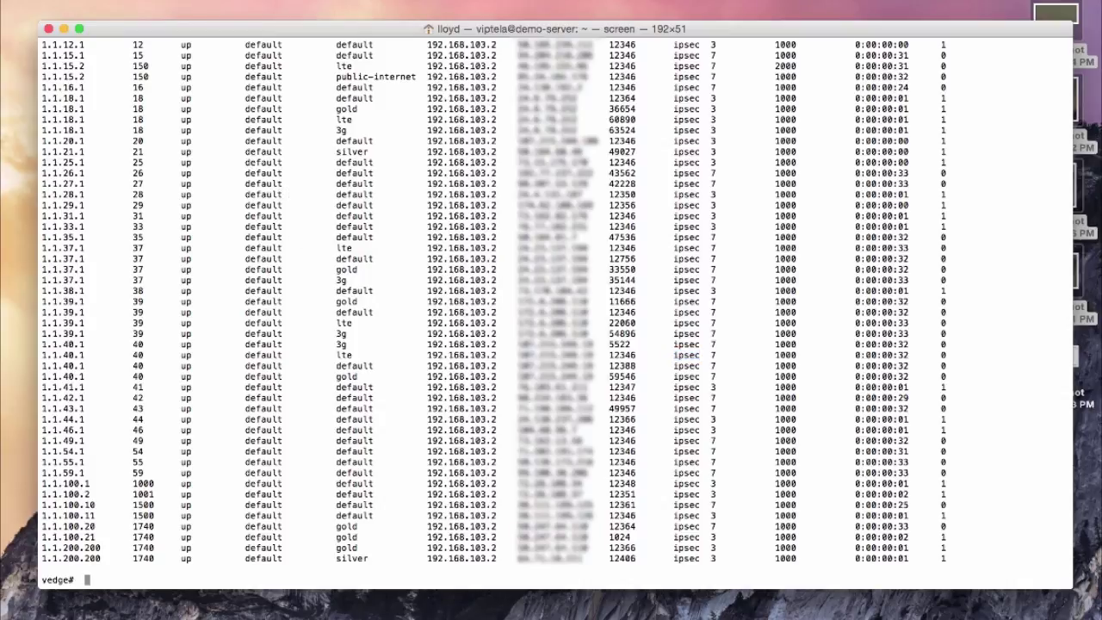